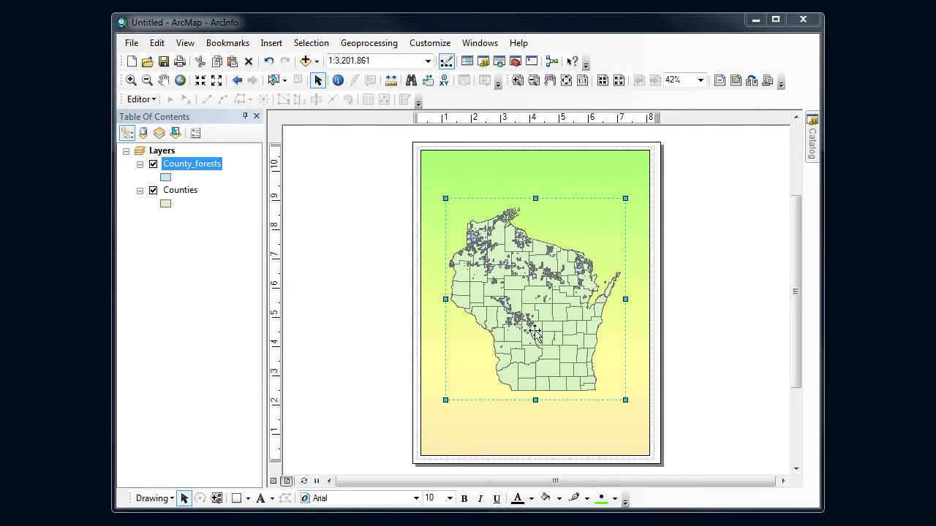
Step: Change the Counties layer fill colour to light grey in the Symbol Selector
{"action": "double_click", "coordinate": [167, 205]}
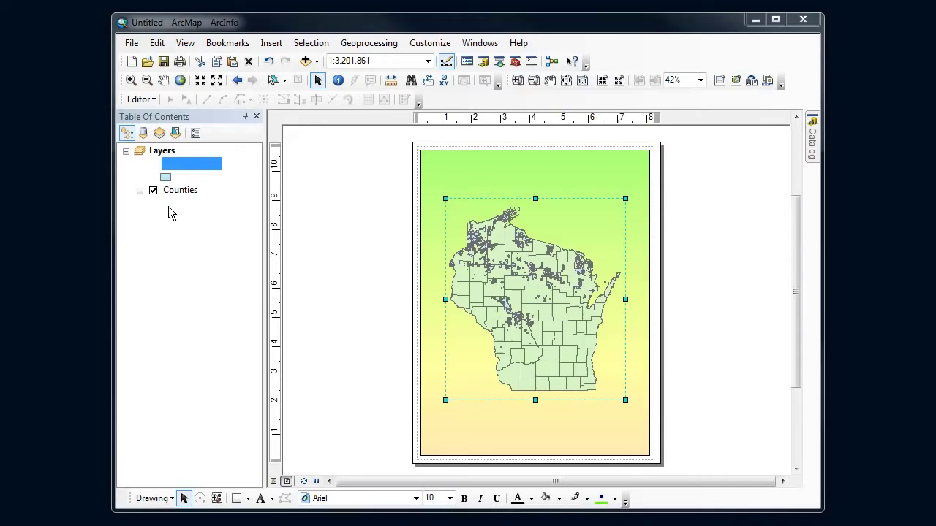
{"action": "left_click_drag", "start_coordinate": [512, 90], "coordinate": [401, 112]}
{"action": "left_click", "coordinate": [626, 231]}
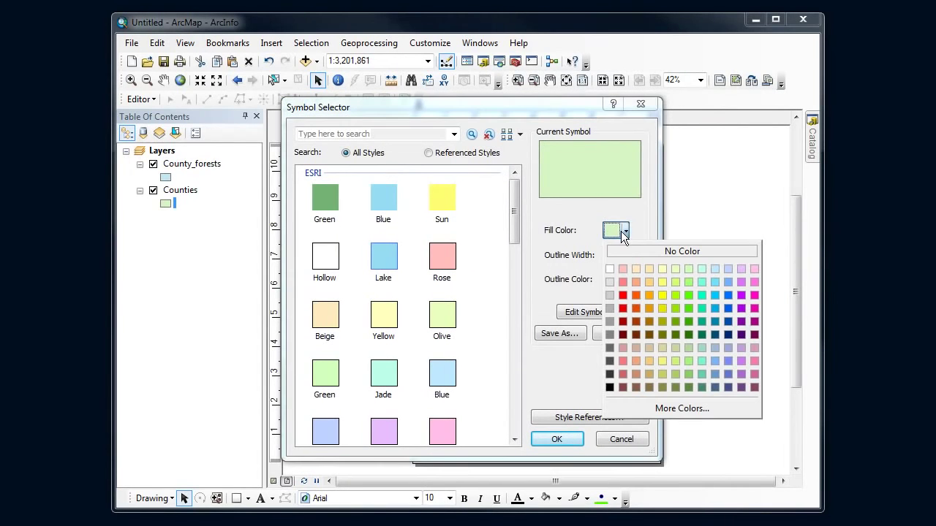
{"action": "left_click", "coordinate": [610, 281]}
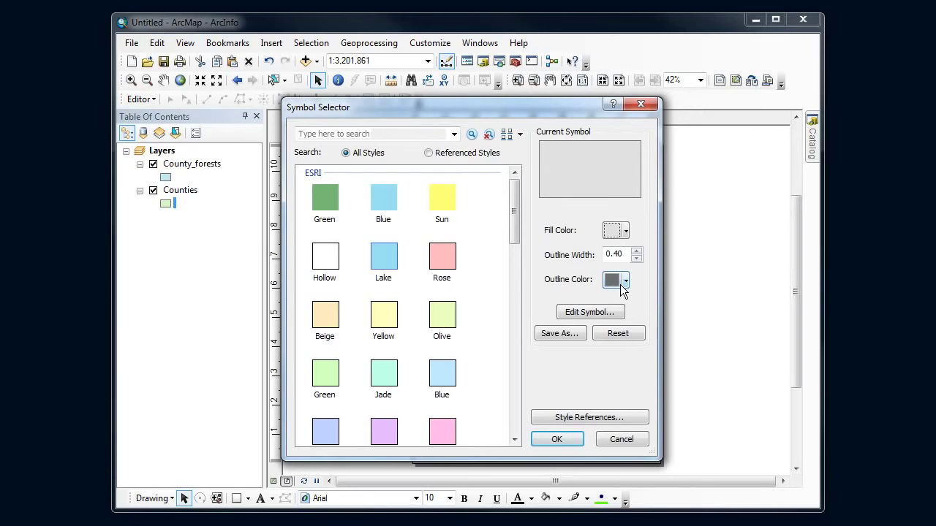
{"action": "left_click", "coordinate": [575, 439]}
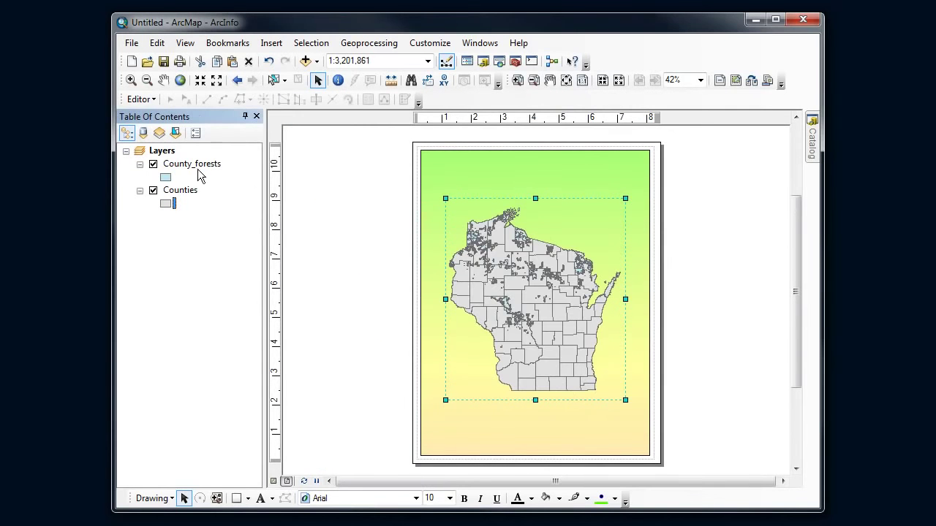
Step: Give the County_forests symbol a dark green fill and a dark green outline
{"action": "left_click", "coordinate": [169, 177]}
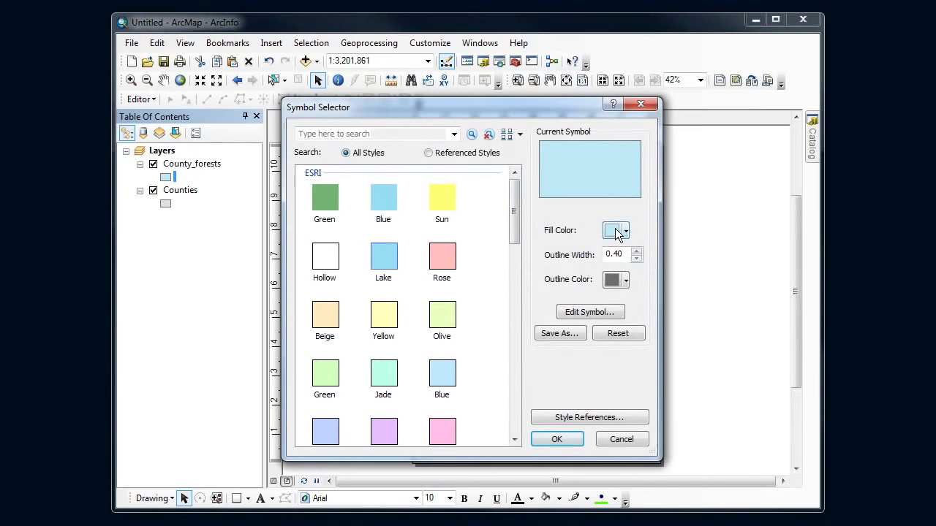
{"action": "left_click", "coordinate": [620, 230]}
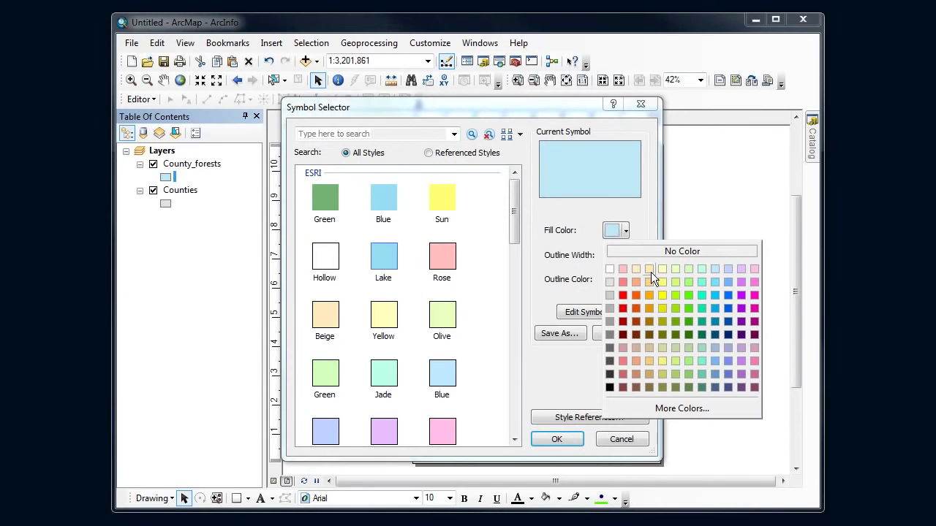
{"action": "left_click", "coordinate": [676, 320]}
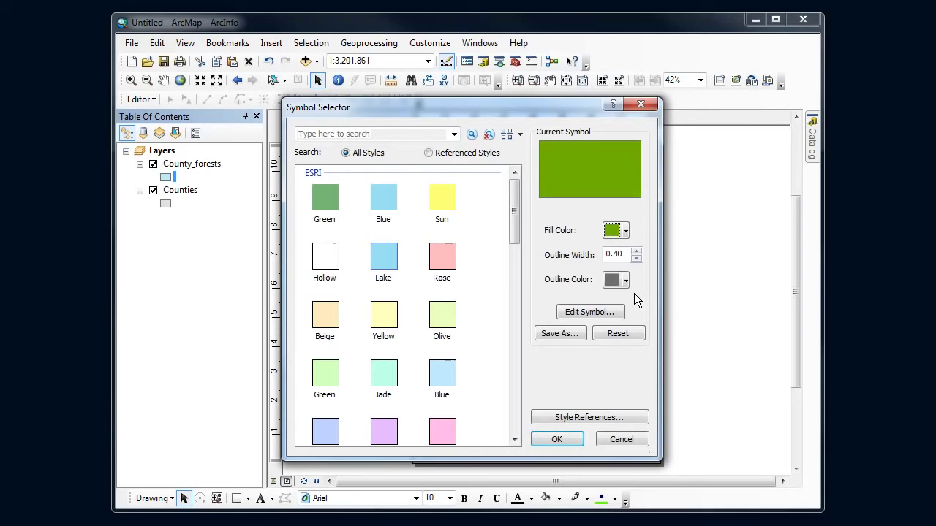
{"action": "left_click", "coordinate": [626, 280]}
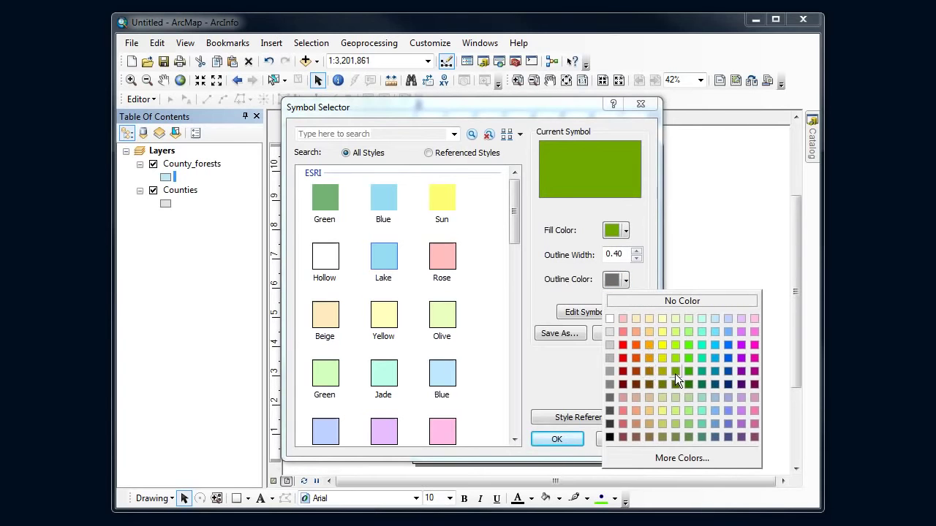
{"action": "left_click", "coordinate": [675, 373]}
{"action": "left_click", "coordinate": [626, 281]}
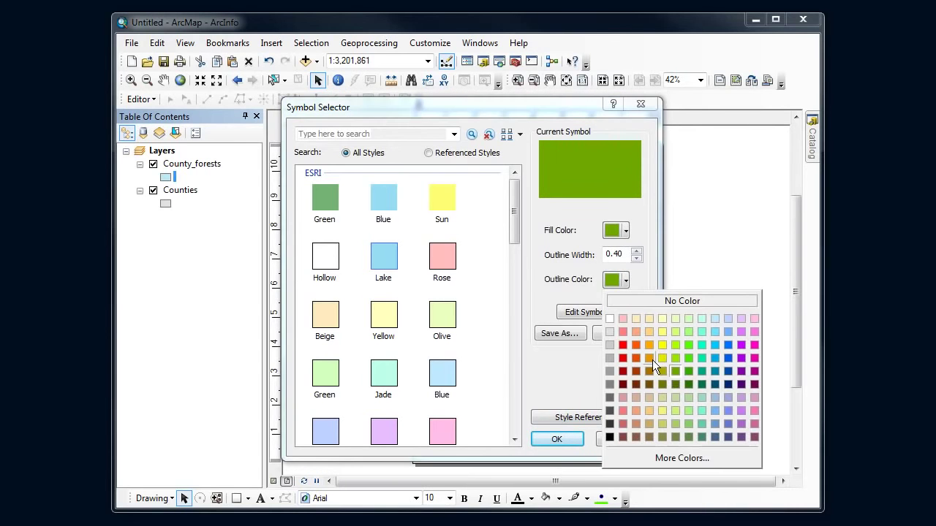
{"action": "left_click", "coordinate": [674, 384]}
{"action": "left_click", "coordinate": [567, 437]}
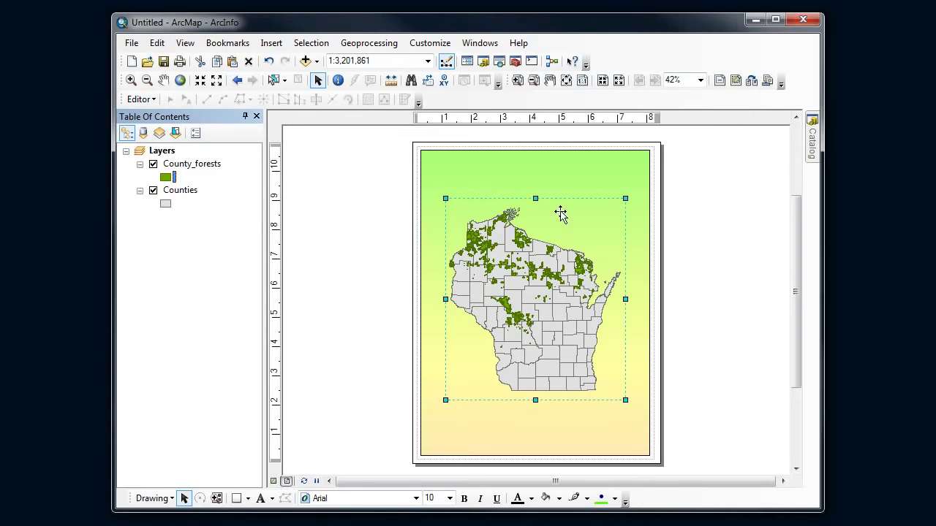
Step: Switch the County_forests fill to bright yellow-green, then reactivate the map frame on the page
{"action": "left_click", "coordinate": [166, 178]}
{"action": "left_click", "coordinate": [625, 231]}
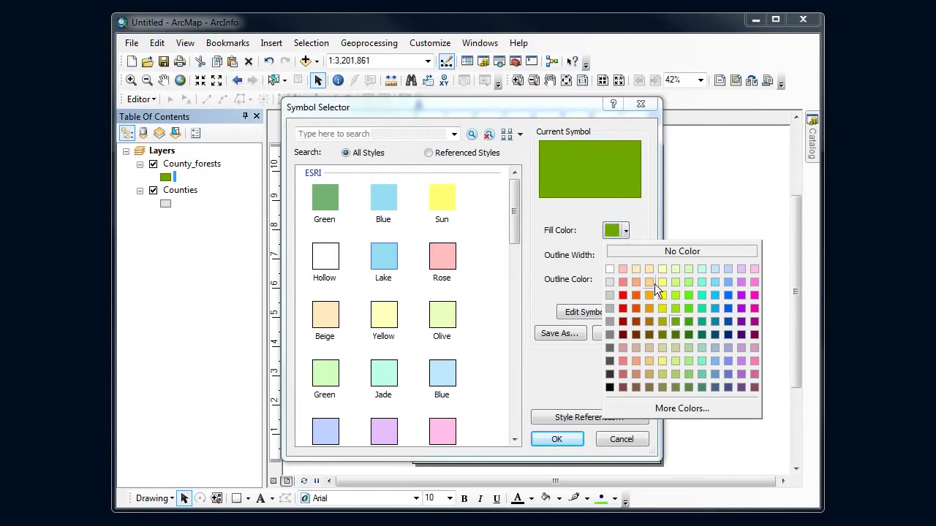
{"action": "left_click", "coordinate": [675, 308]}
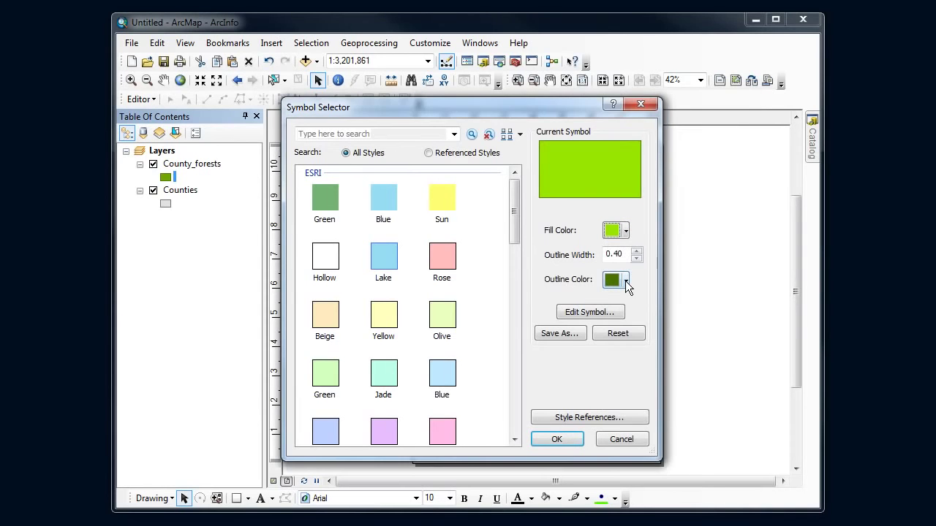
{"action": "left_click", "coordinate": [561, 439]}
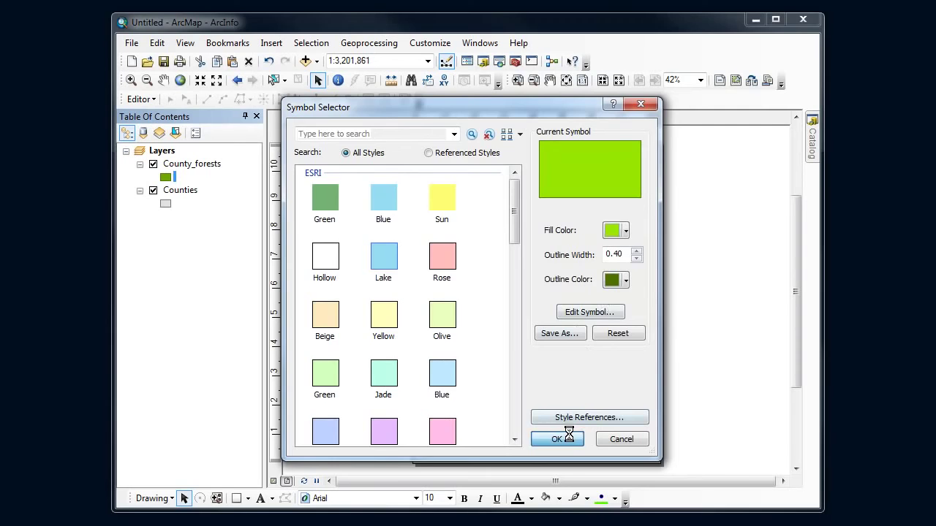
{"action": "left_click", "coordinate": [539, 368]}
{"action": "left_click", "coordinate": [542, 371]}
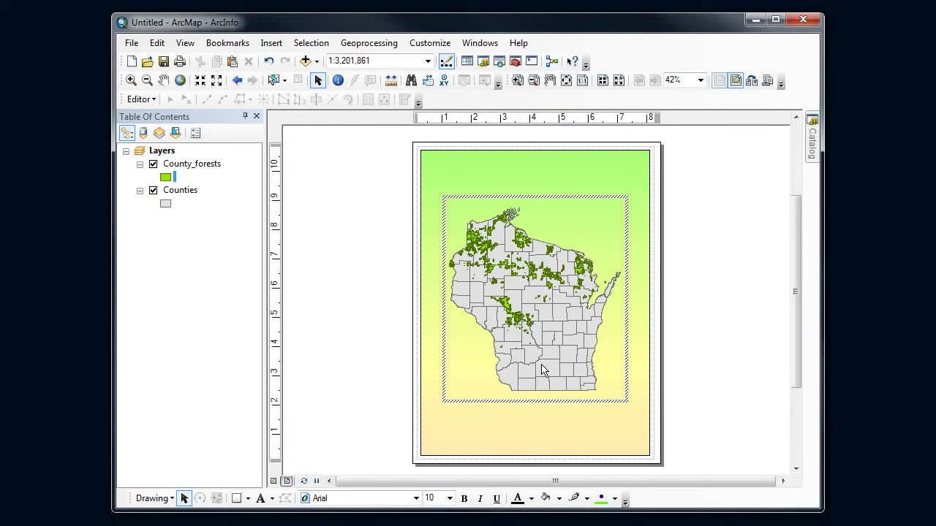
Step: Fill the counties with a custom pale cream, lowering HSV saturation from 25% to 10%
{"action": "left_click", "coordinate": [166, 206]}
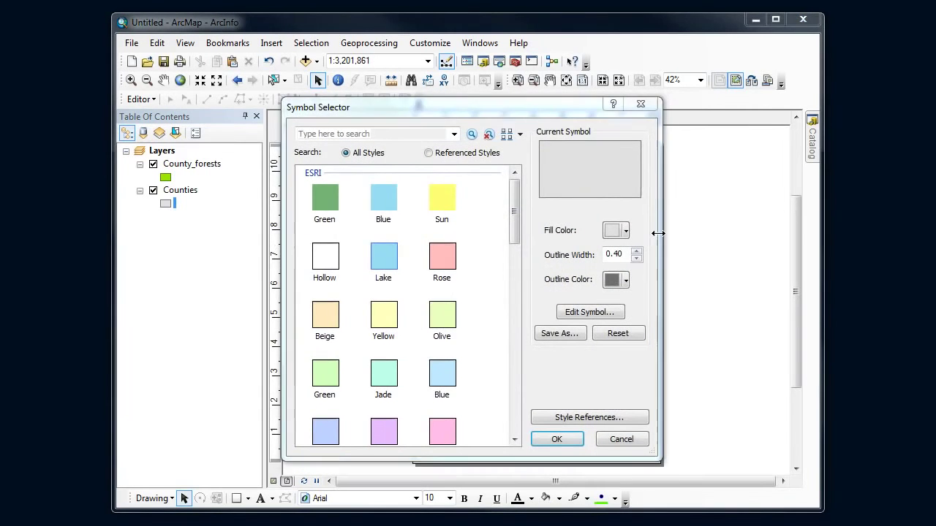
{"action": "left_click", "coordinate": [626, 231]}
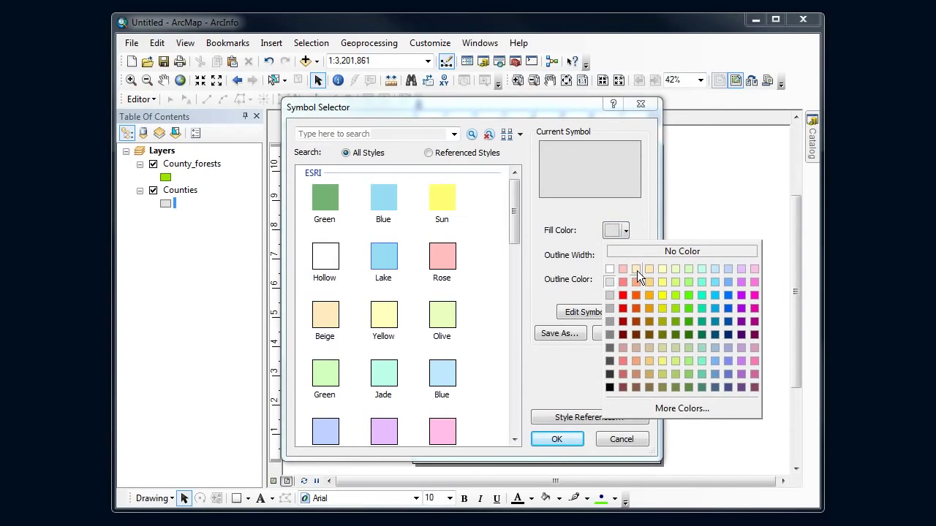
{"action": "left_click", "coordinate": [636, 270]}
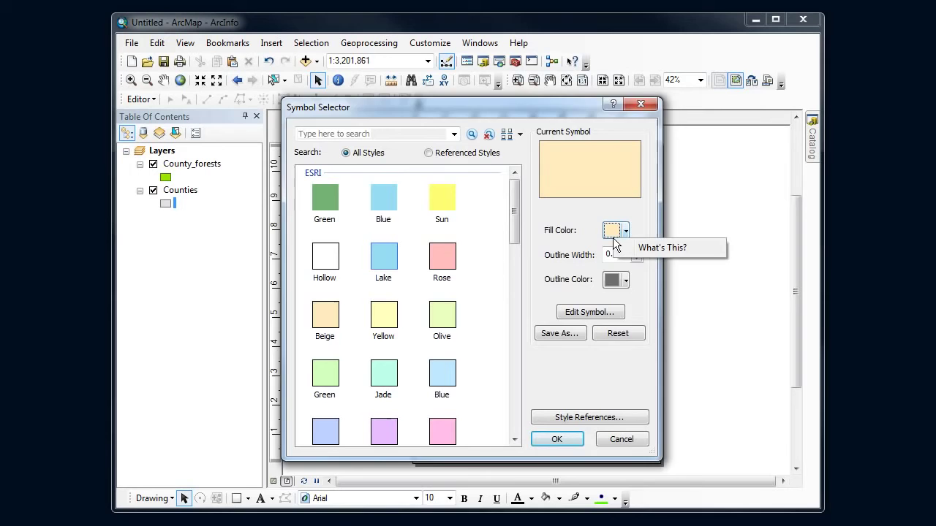
{"action": "left_click", "coordinate": [615, 234]}
{"action": "left_click", "coordinate": [670, 409]}
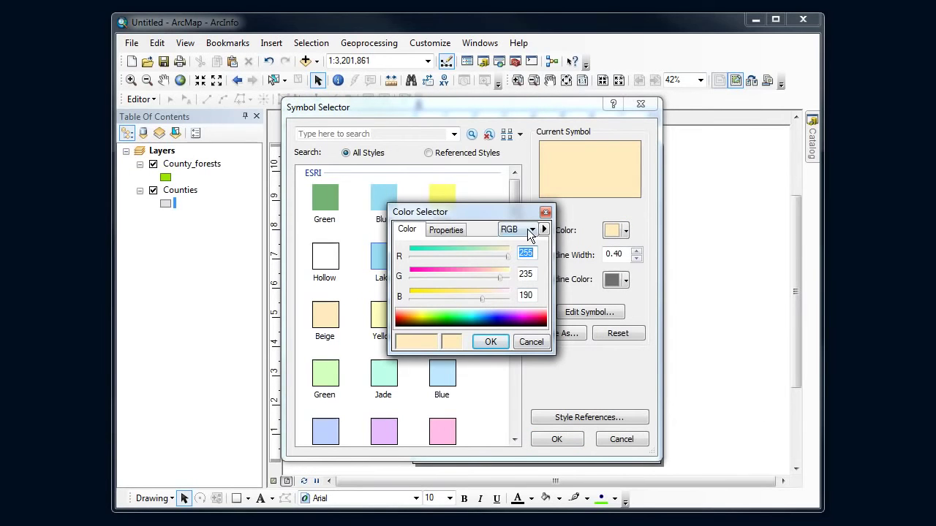
{"action": "left_click", "coordinate": [530, 231]}
{"action": "left_click", "coordinate": [530, 253]}
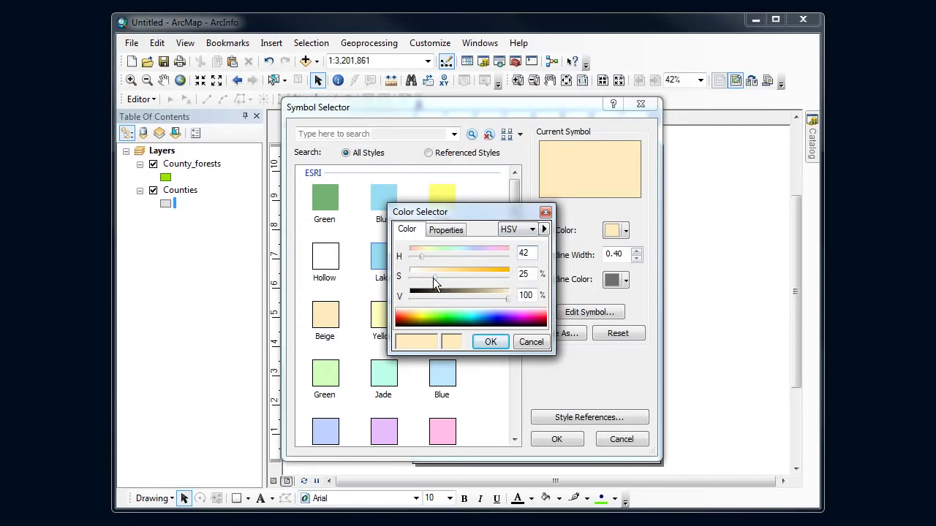
{"action": "left_click_drag", "start_coordinate": [433, 278], "coordinate": [420, 282]}
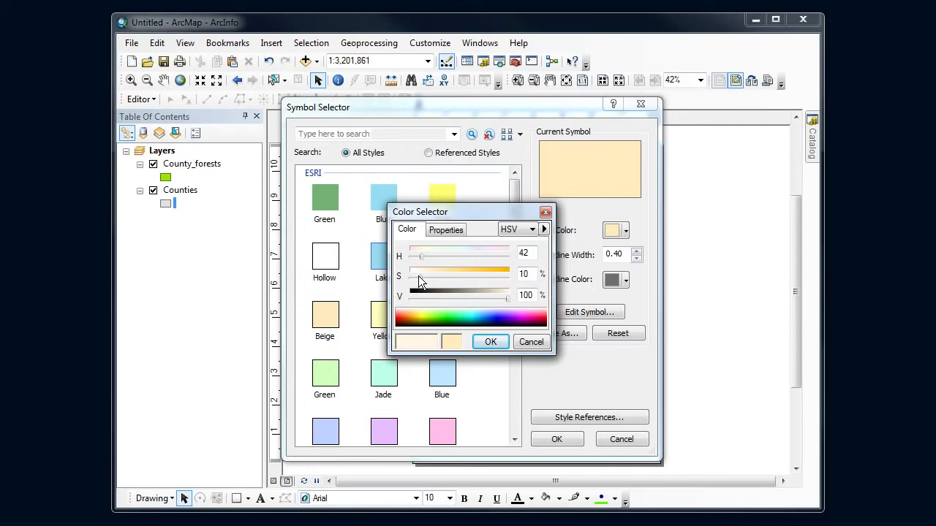
{"action": "left_click", "coordinate": [486, 343]}
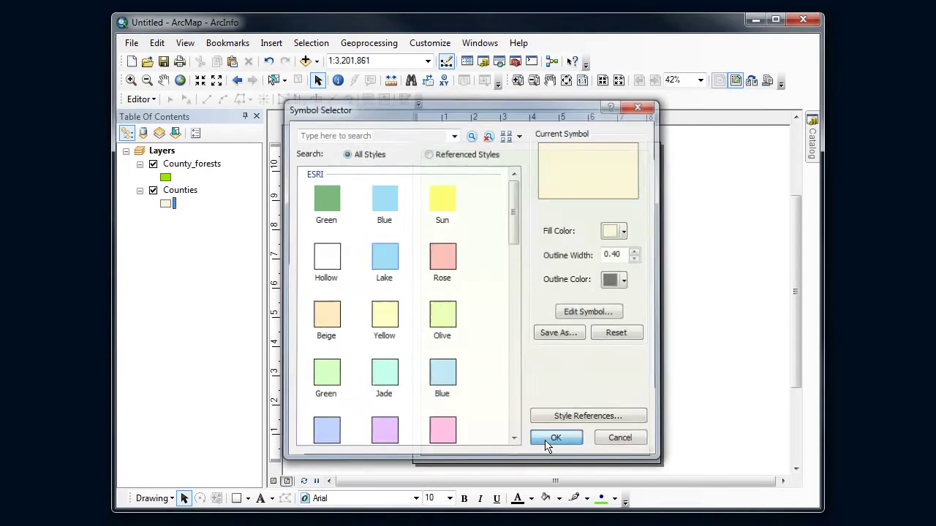
{"action": "left_click", "coordinate": [550, 439]}
{"action": "left_click", "coordinate": [520, 437]}
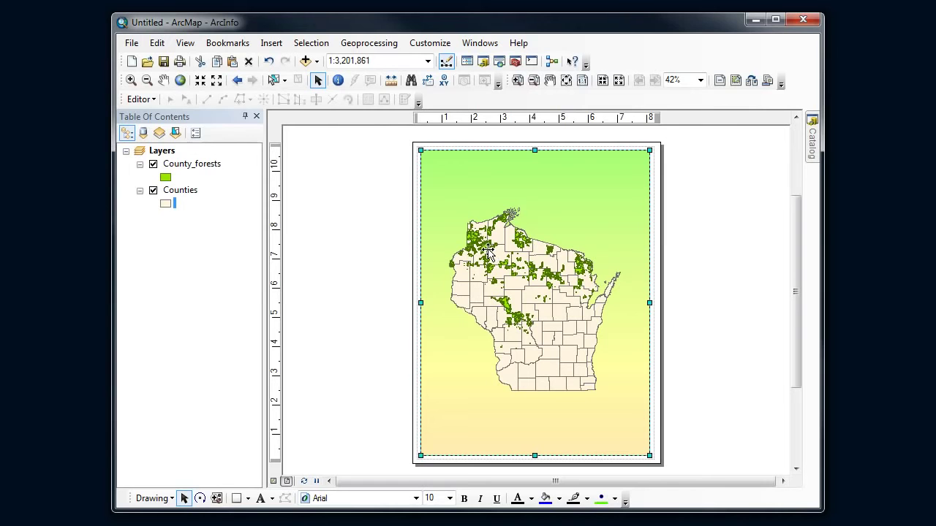
Step: Remove the County_forests outline by setting its outline width to 0
{"action": "right_click", "coordinate": [203, 169]}
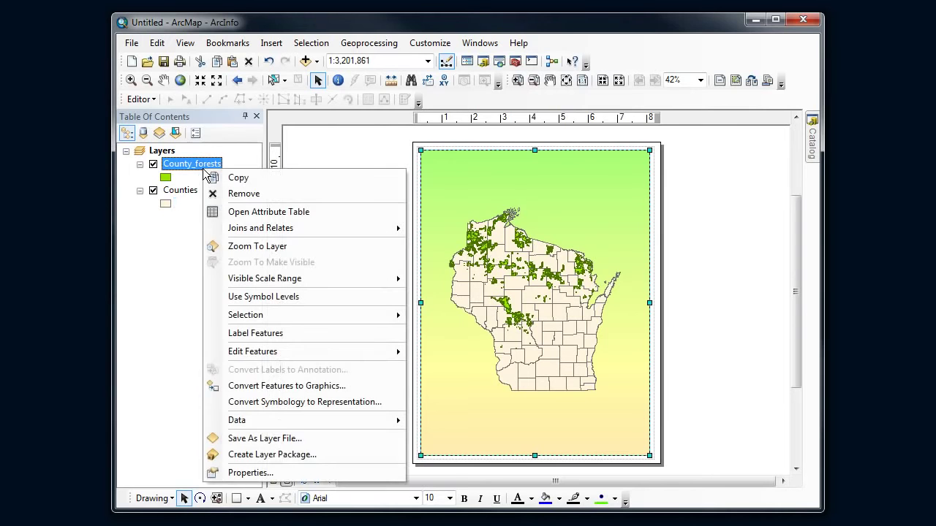
{"action": "left_click", "coordinate": [249, 473]}
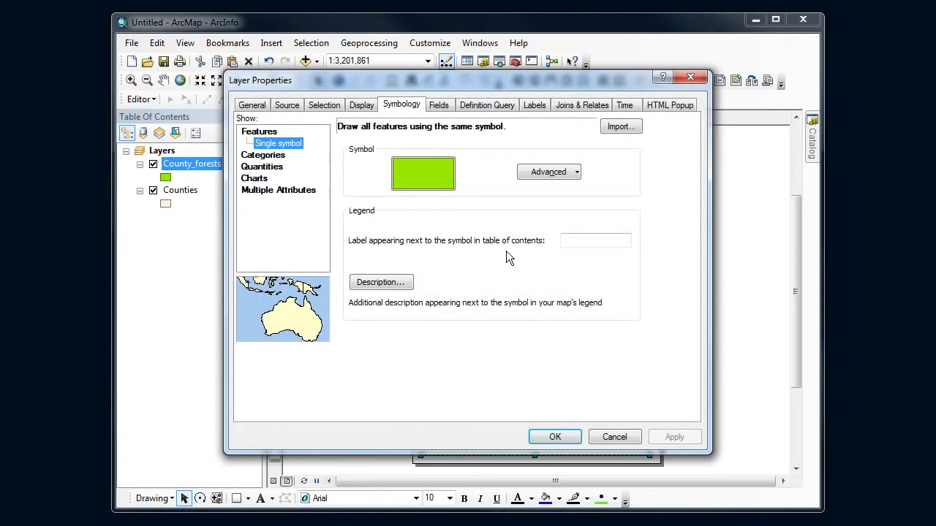
{"action": "left_click", "coordinate": [604, 439]}
{"action": "left_click", "coordinate": [165, 177]}
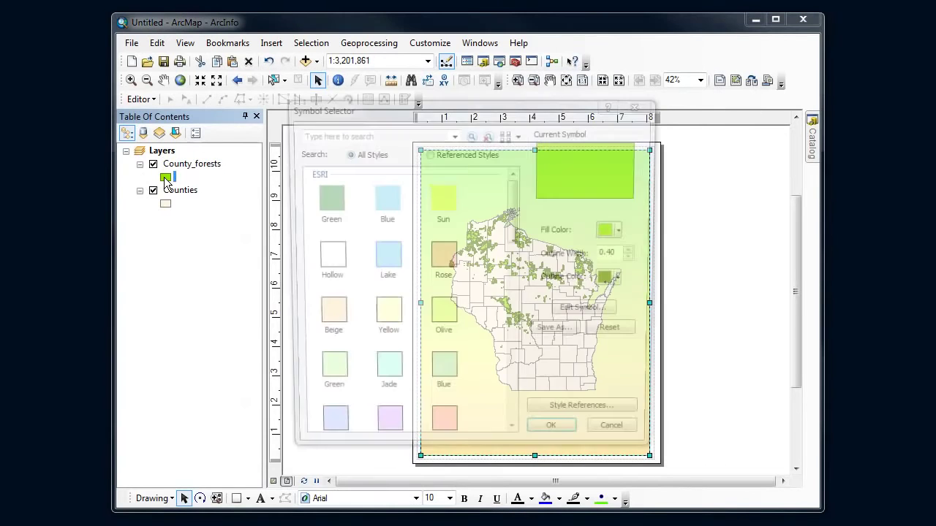
{"action": "left_click", "coordinate": [636, 258]}
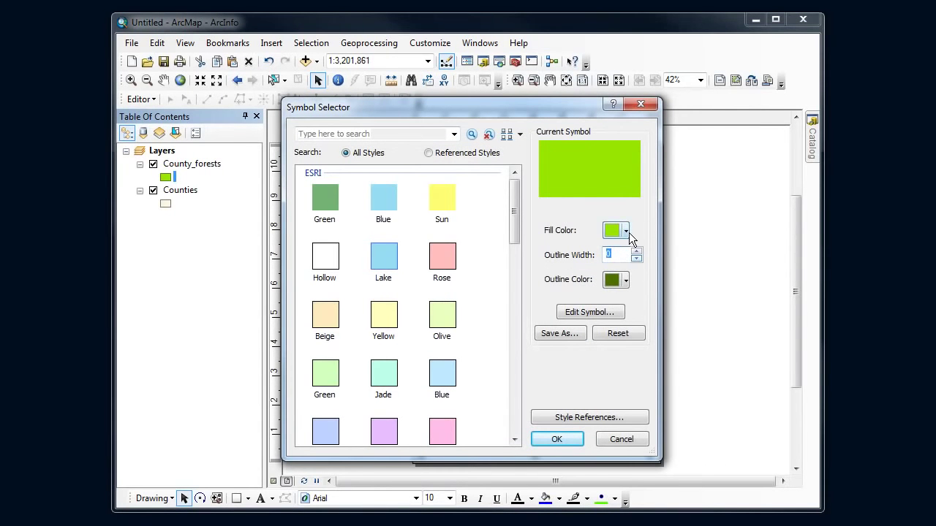
{"action": "left_click", "coordinate": [563, 439]}
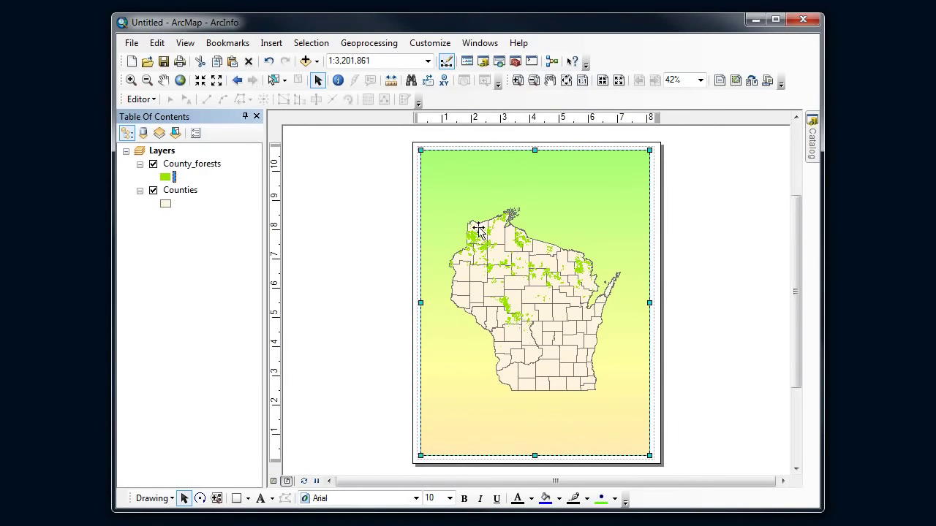
Step: Change the County_forests fill colour to medium green
{"action": "left_click", "coordinate": [164, 177]}
{"action": "left_click", "coordinate": [627, 231]}
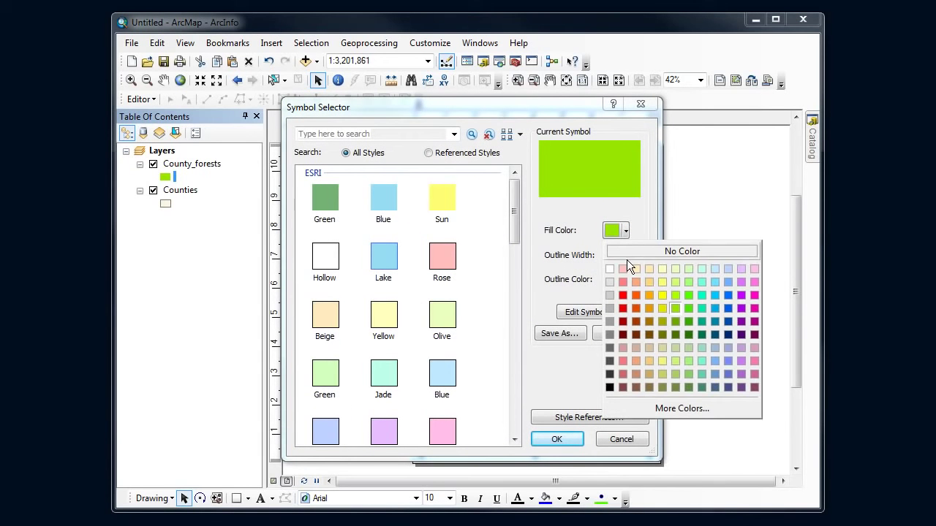
{"action": "left_click", "coordinate": [687, 324]}
{"action": "left_click", "coordinate": [557, 440]}
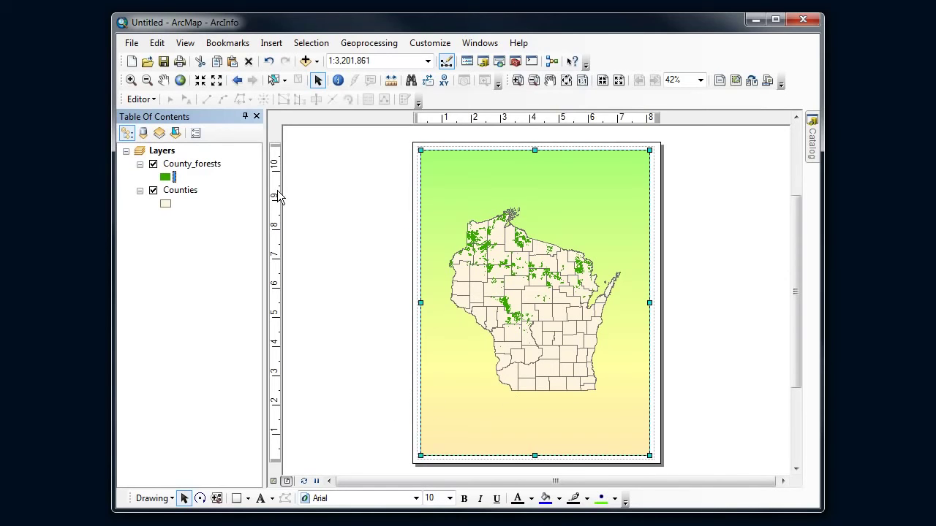
Step: Draw a small rectangle below the map and place a new text element inside it
{"action": "left_click", "coordinate": [248, 500]}
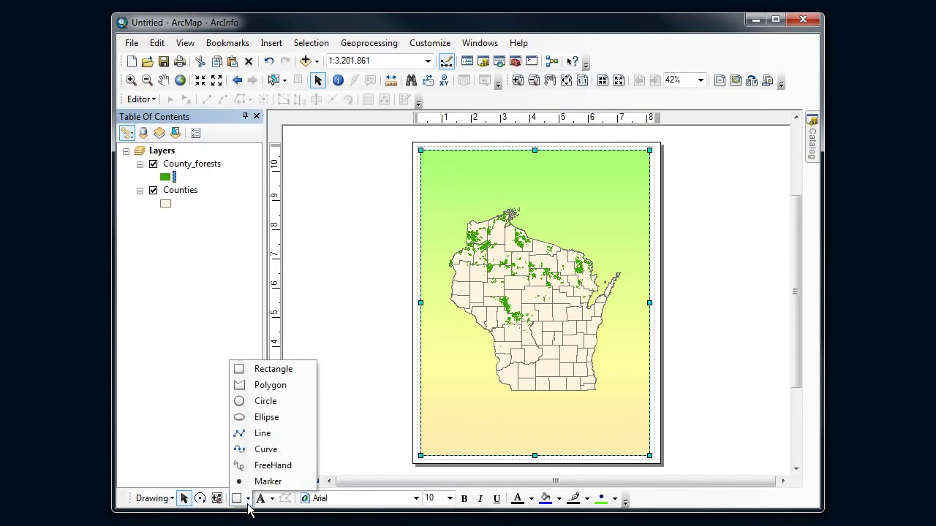
{"action": "left_click", "coordinate": [269, 370]}
{"action": "left_click_drag", "start_coordinate": [435, 402], "coordinate": [513, 445]}
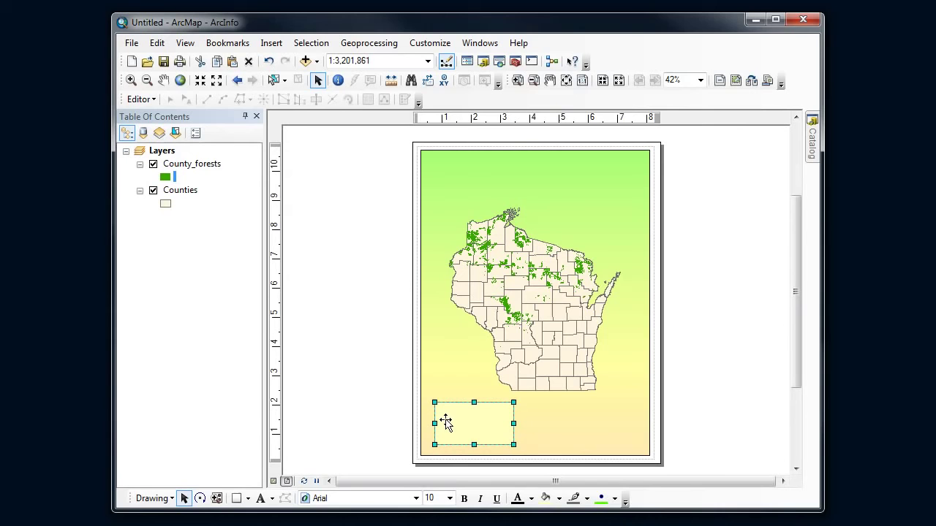
{"action": "left_click", "coordinate": [260, 498]}
{"action": "left_click", "coordinate": [447, 411]}
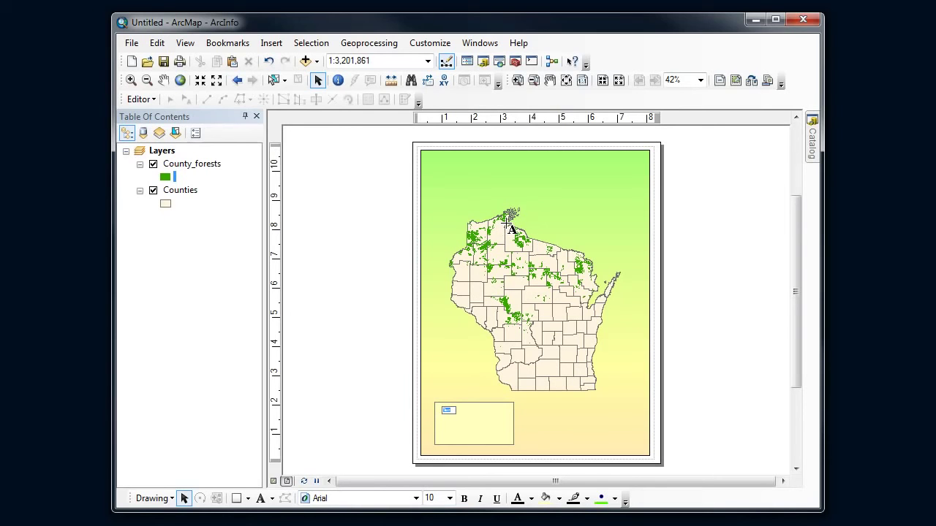
{"action": "key", "text": "Return"}
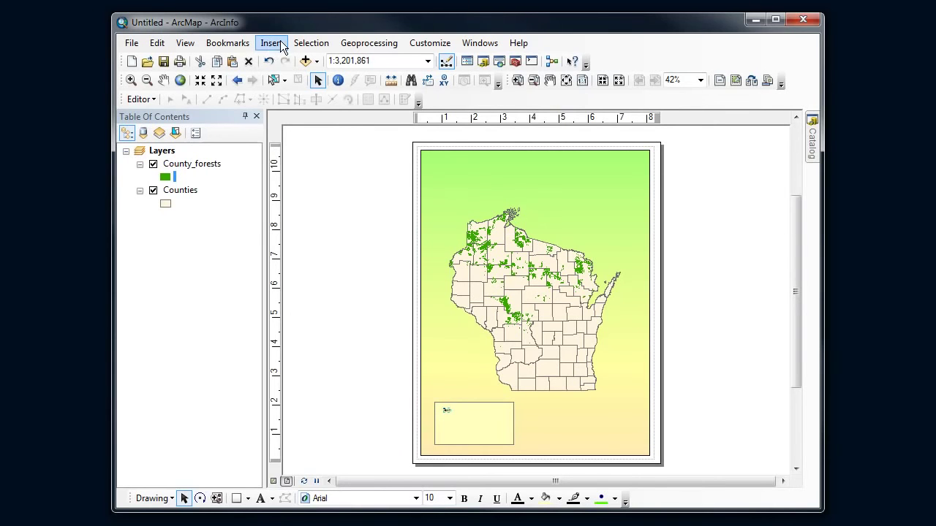
{"action": "left_click", "coordinate": [280, 45]}
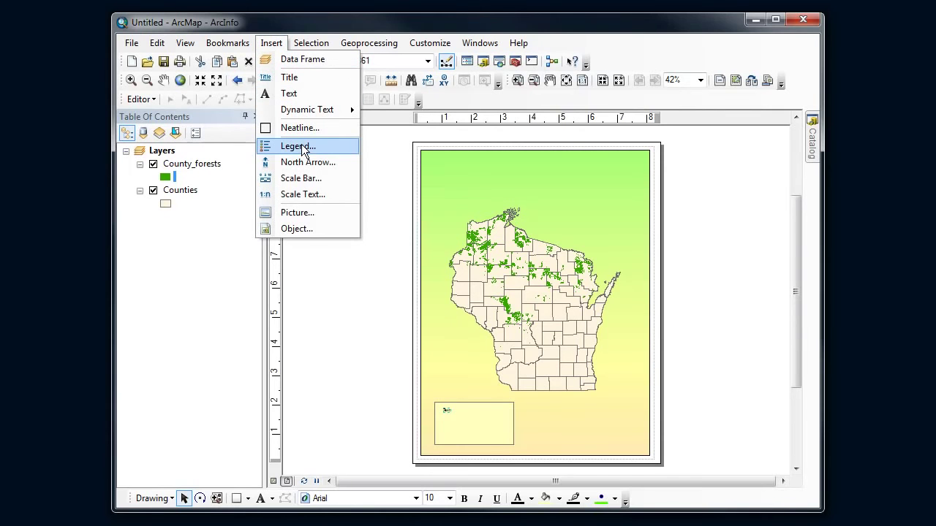
{"action": "left_click", "coordinate": [311, 211]}
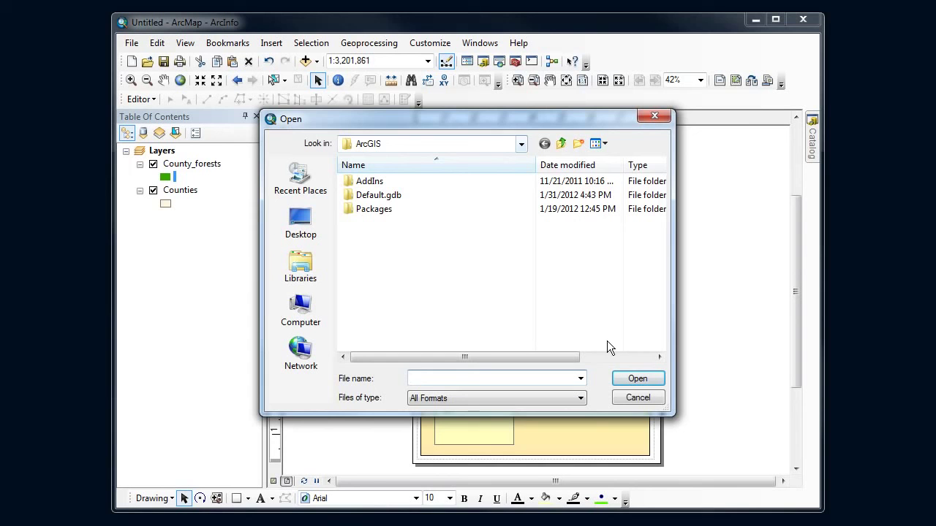
{"action": "left_click", "coordinate": [630, 399]}
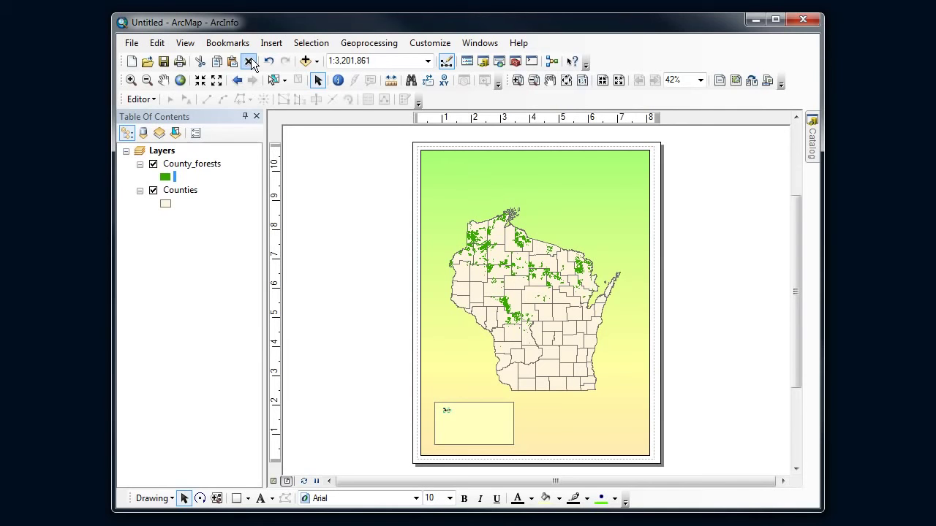
Step: Insert a Scale Line 3 scale bar, move it above the text box and lengthen it slightly
{"action": "left_click", "coordinate": [272, 42]}
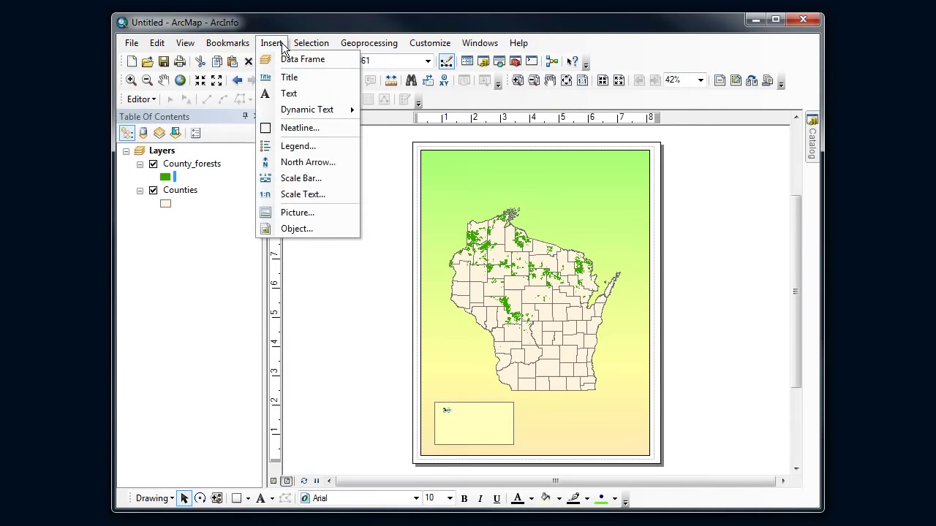
{"action": "left_click", "coordinate": [292, 180]}
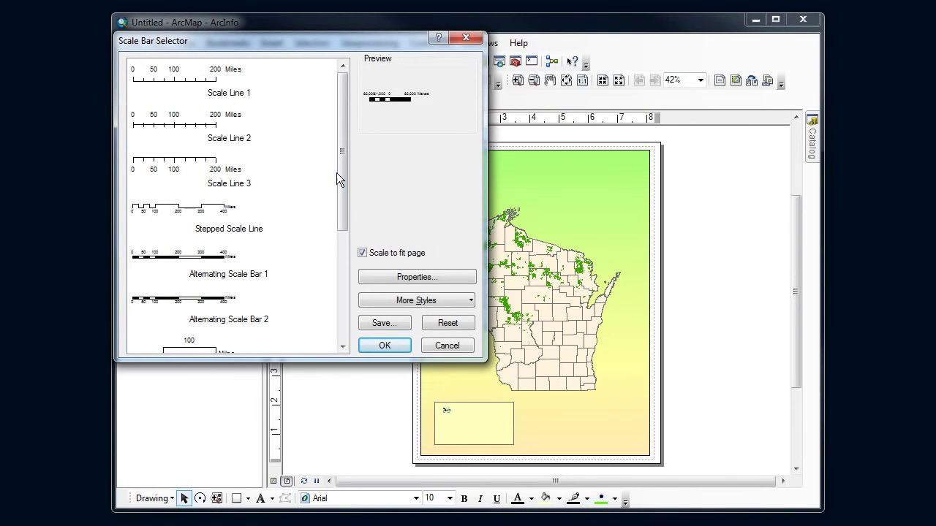
{"action": "left_click", "coordinate": [211, 171]}
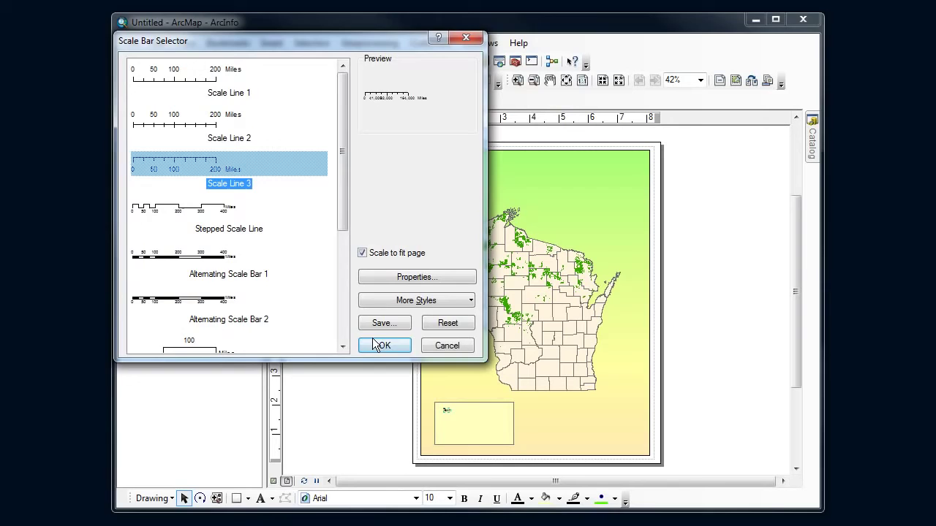
{"action": "left_click", "coordinate": [379, 345]}
{"action": "left_click_drag", "start_coordinate": [539, 326], "coordinate": [488, 380]}
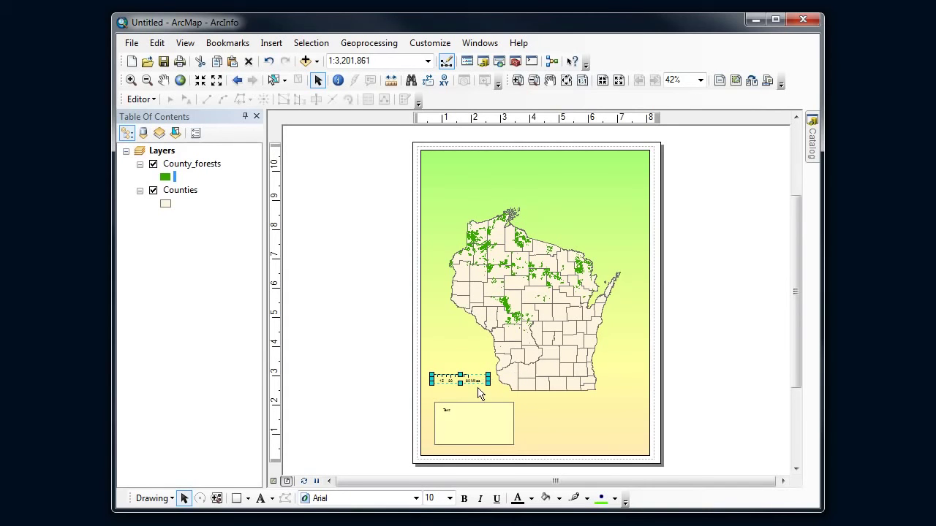
{"action": "left_click_drag", "start_coordinate": [488, 381], "coordinate": [495, 379]}
Step: Add an ESRI North 2 north arrow and position it just above the scale bar
{"action": "left_click", "coordinate": [476, 325]}
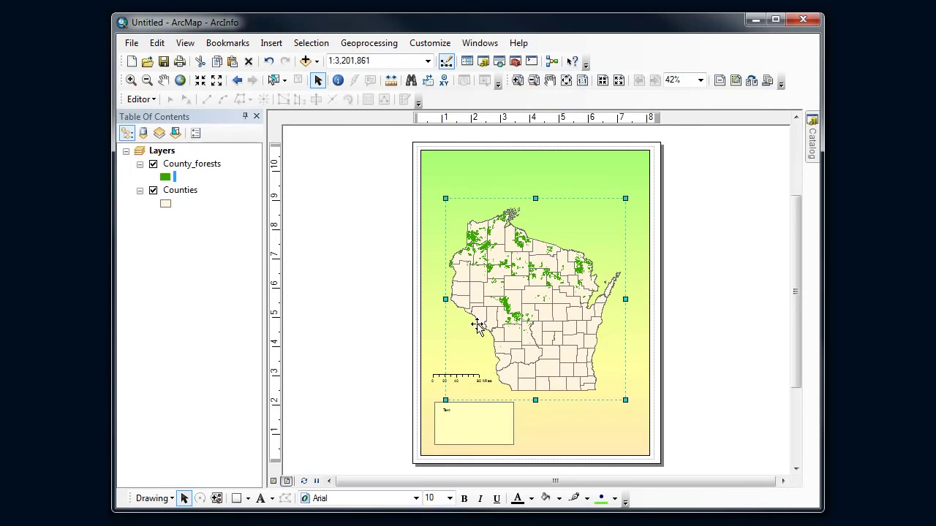
{"action": "left_click", "coordinate": [274, 44]}
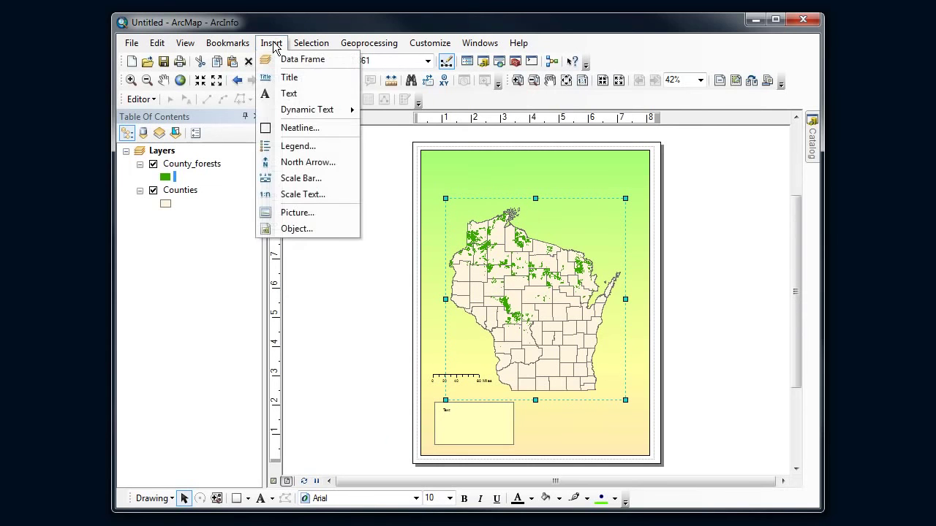
{"action": "left_click", "coordinate": [303, 163]}
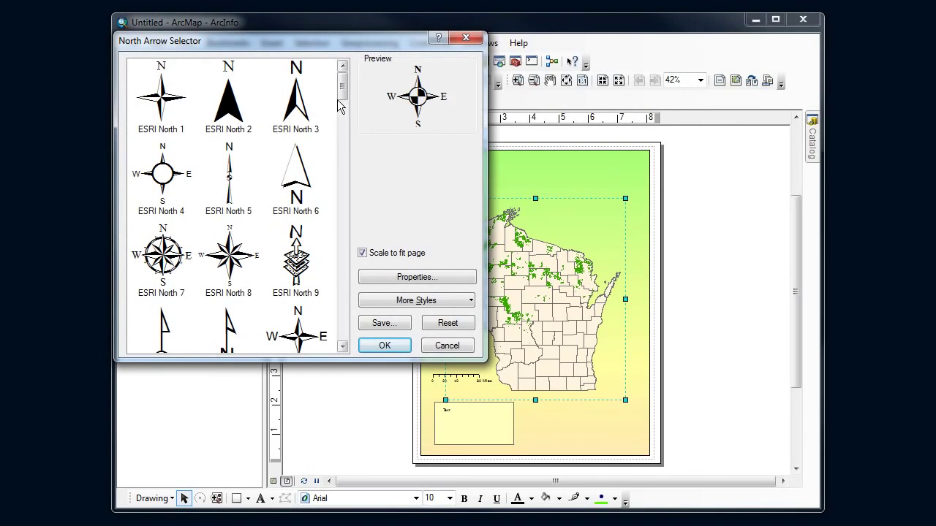
{"action": "mouse_move", "coordinate": [338, 100]}
{"action": "left_mouse_down"}
{"action": "mouse_move", "coordinate": [363, 207]}
{"action": "mouse_move", "coordinate": [360, 333]}
{"action": "mouse_move", "coordinate": [340, 86]}
{"action": "left_mouse_up"}
{"action": "left_click", "coordinate": [229, 106]}
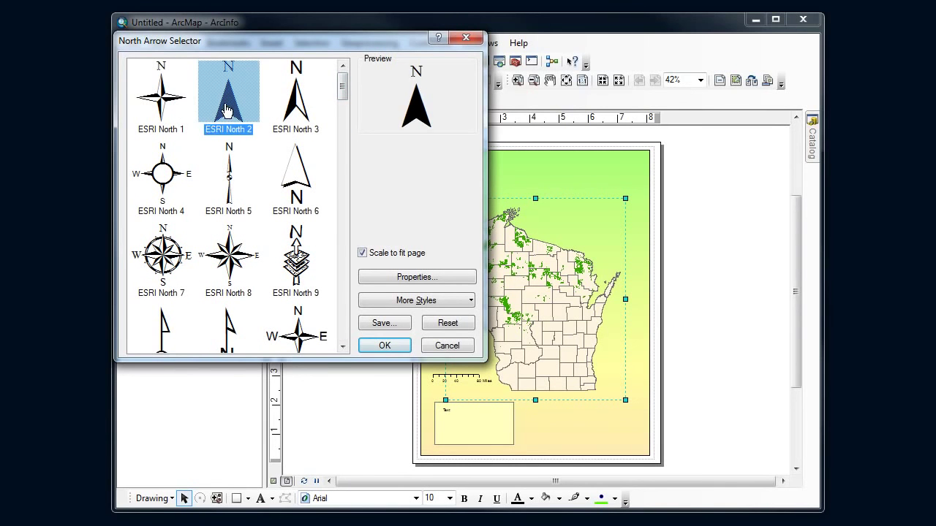
{"action": "left_click", "coordinate": [385, 347]}
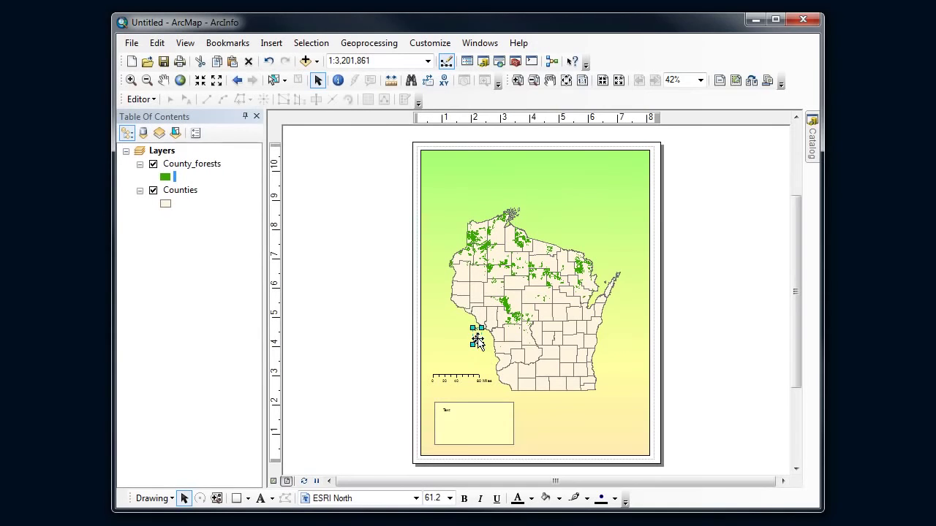
{"action": "left_click_drag", "start_coordinate": [475, 337], "coordinate": [455, 362]}
Step: Recolour the north arrow in its properties, first to grey and then to brown
{"action": "right_click", "coordinate": [454, 363]}
{"action": "left_click", "coordinate": [479, 351]}
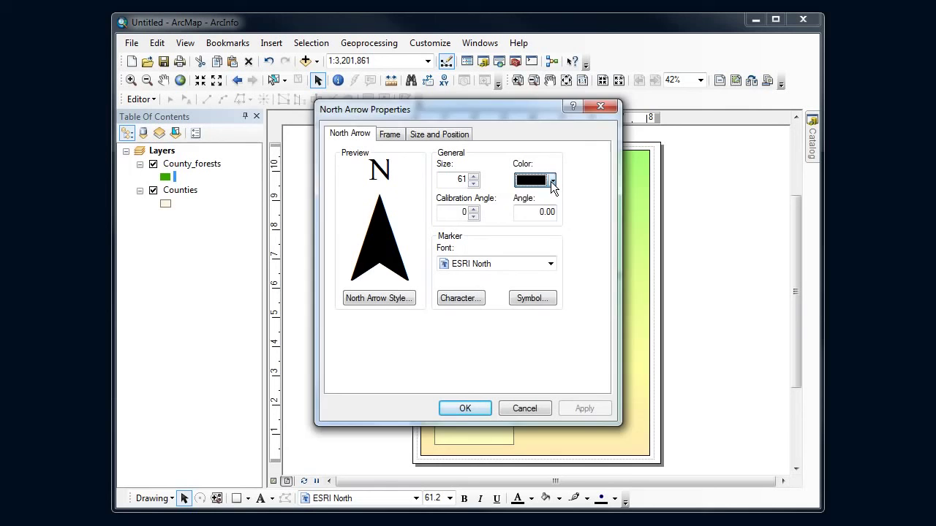
{"action": "left_click", "coordinate": [553, 181]}
{"action": "left_click", "coordinate": [521, 283]}
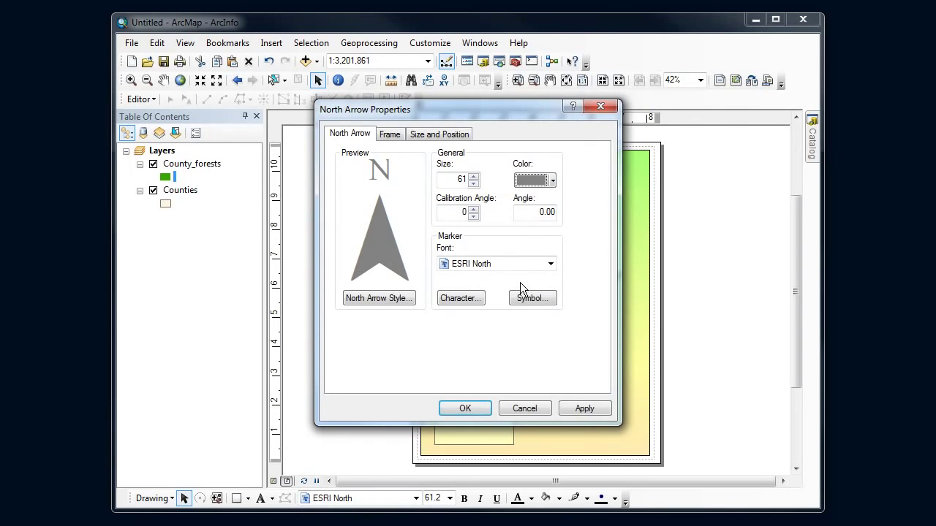
{"action": "left_click", "coordinate": [465, 409]}
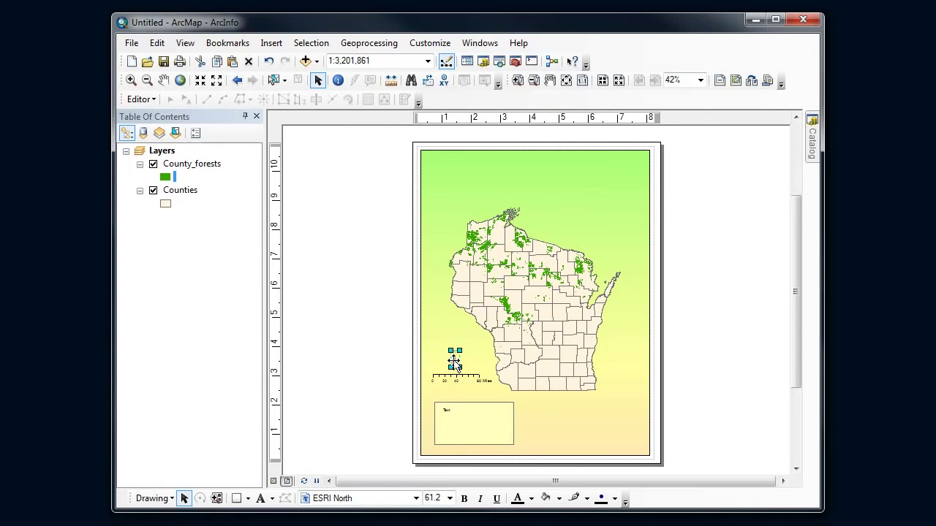
{"action": "right_click", "coordinate": [455, 362]}
{"action": "left_click", "coordinate": [501, 349]}
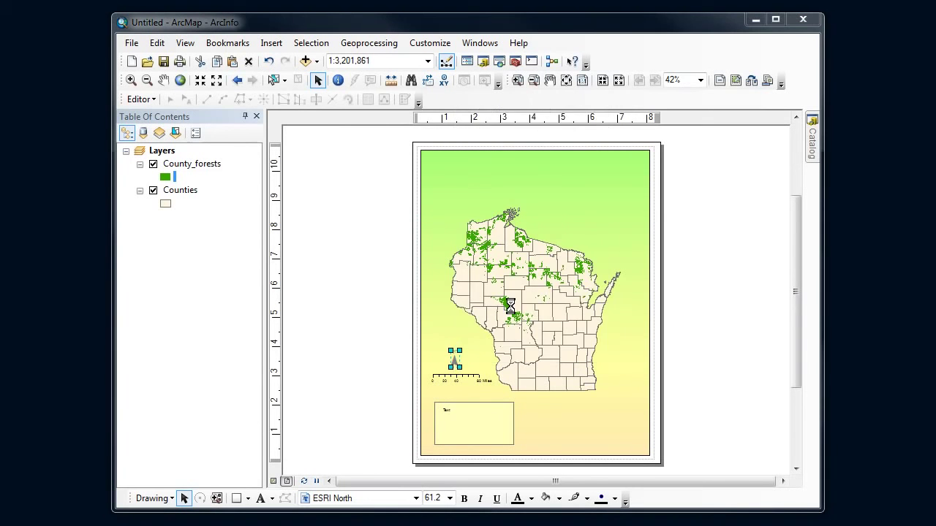
{"action": "left_click", "coordinate": [552, 181]}
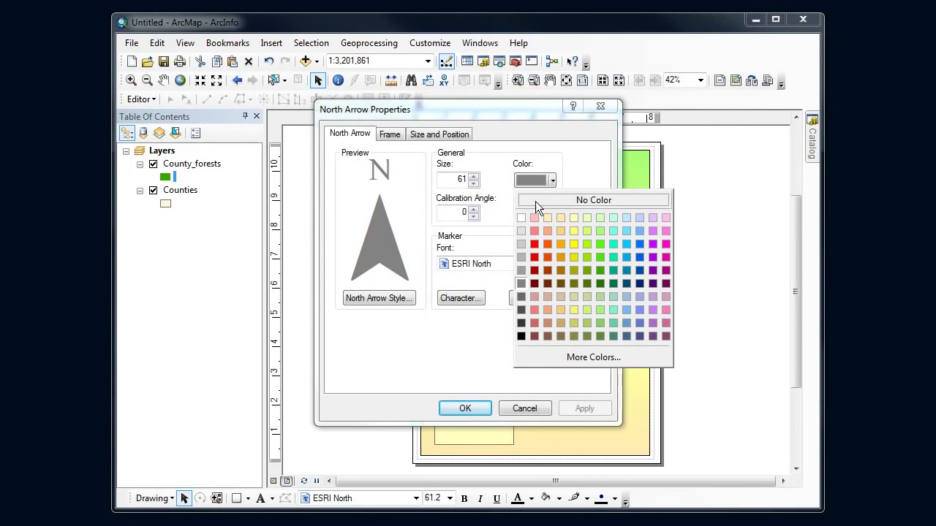
{"action": "left_click", "coordinate": [561, 283]}
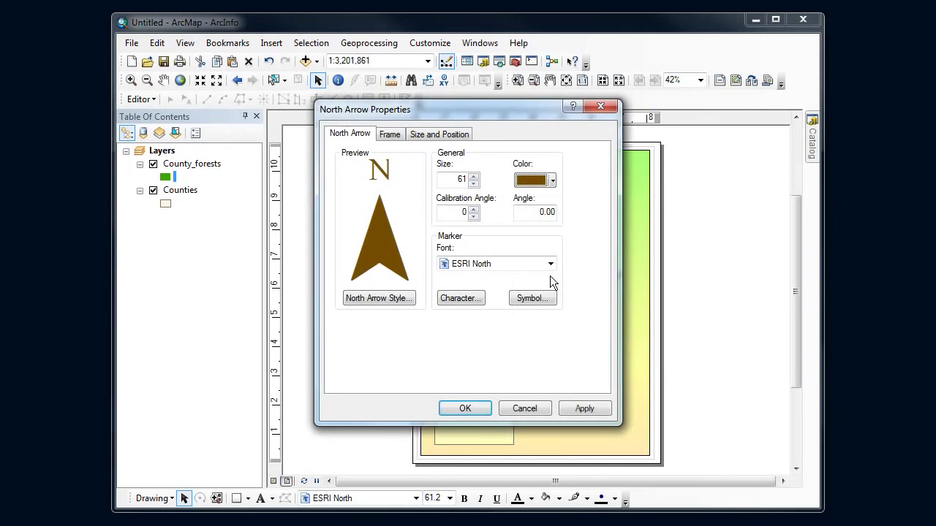
{"action": "left_click", "coordinate": [465, 409]}
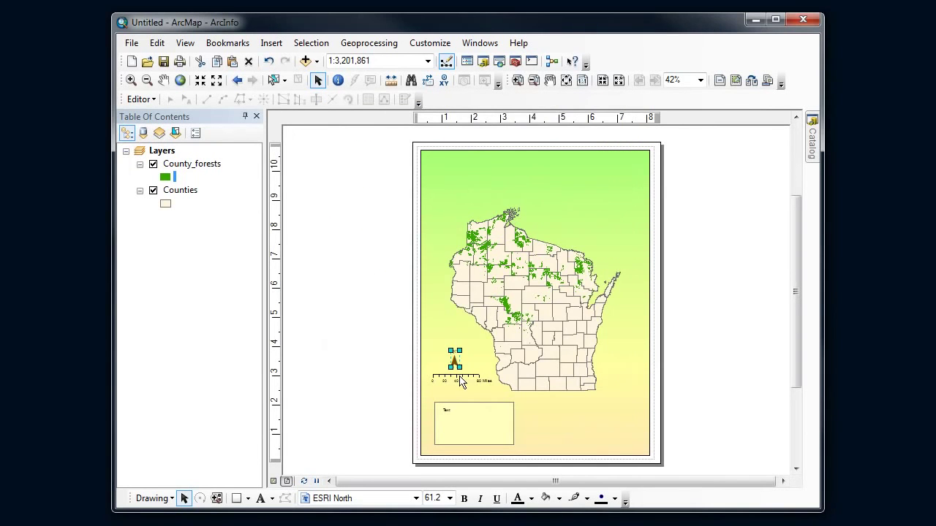
Step: Set both the scale bar's text colour and bar colour to brown on its Format tab
{"action": "left_click", "coordinate": [456, 379]}
{"action": "right_click", "coordinate": [455, 379]}
{"action": "left_click", "coordinate": [506, 366]}
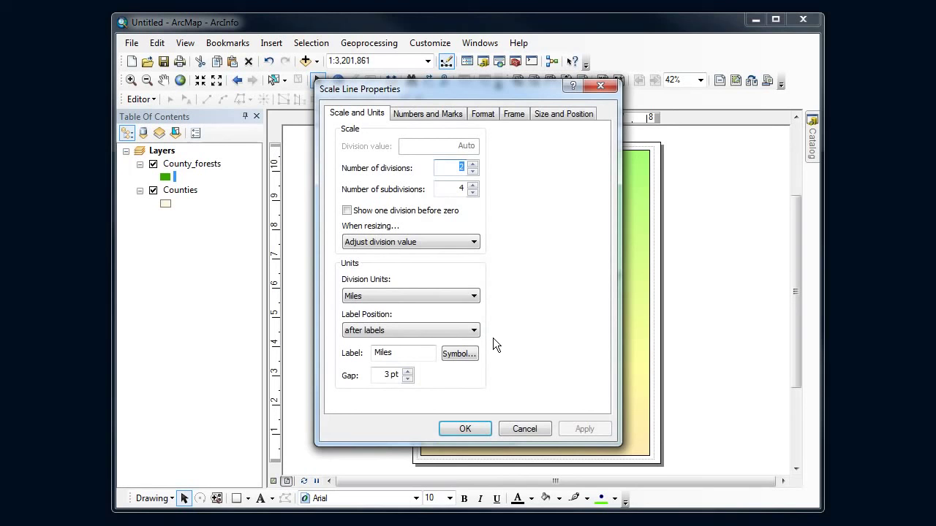
{"action": "left_click", "coordinate": [492, 115]}
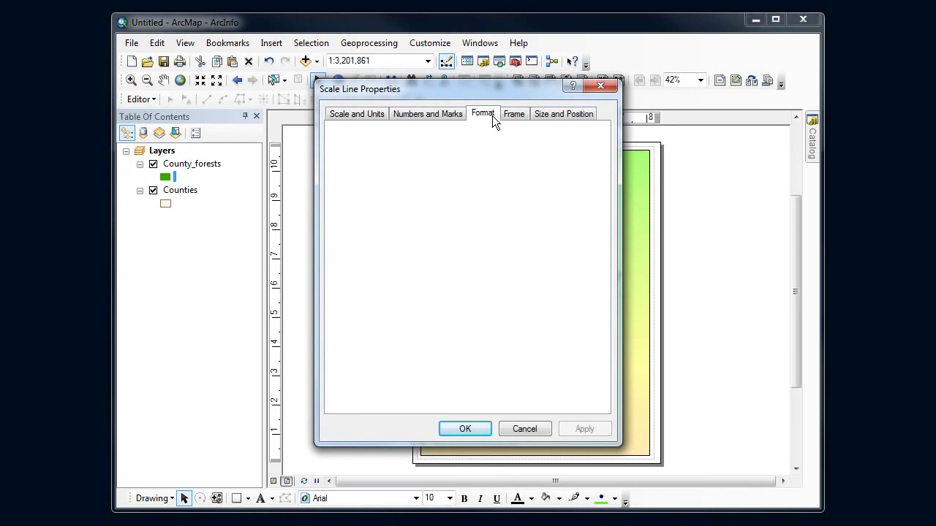
{"action": "left_click", "coordinate": [411, 186]}
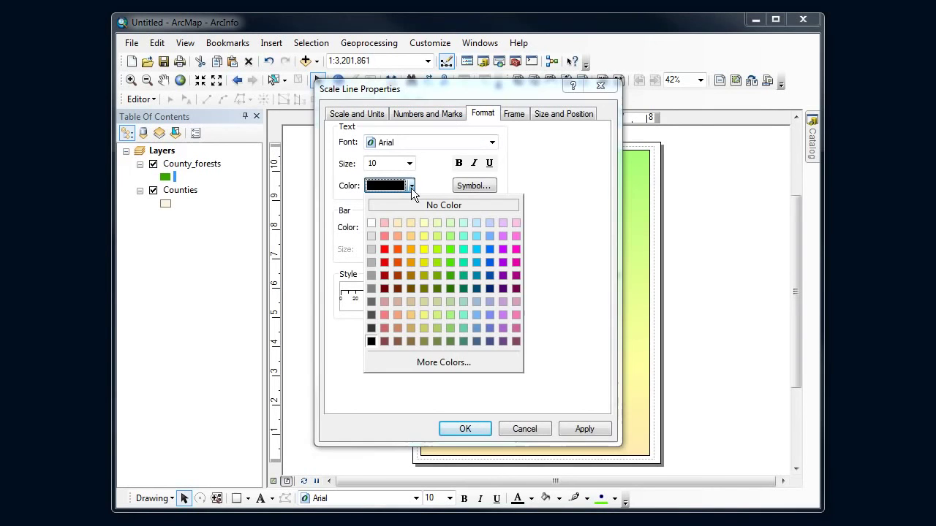
{"action": "left_click", "coordinate": [413, 291]}
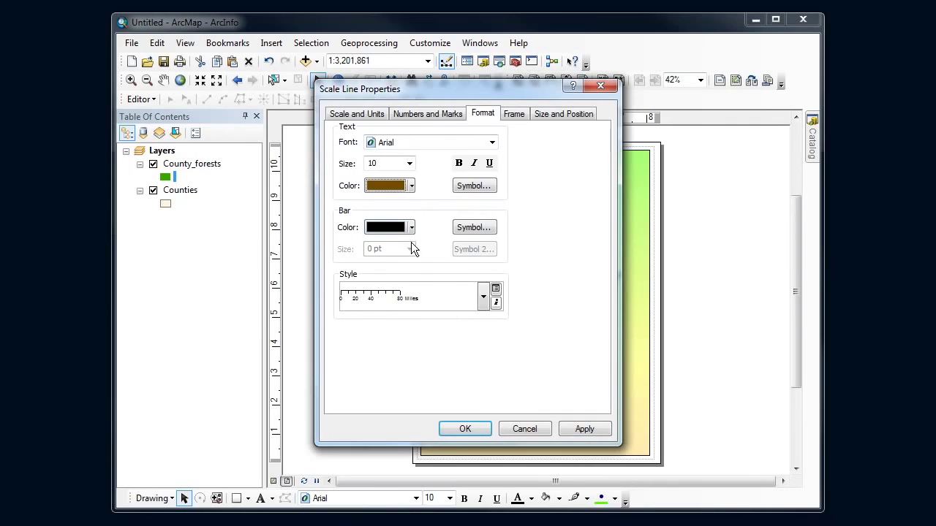
{"action": "left_click", "coordinate": [411, 227]}
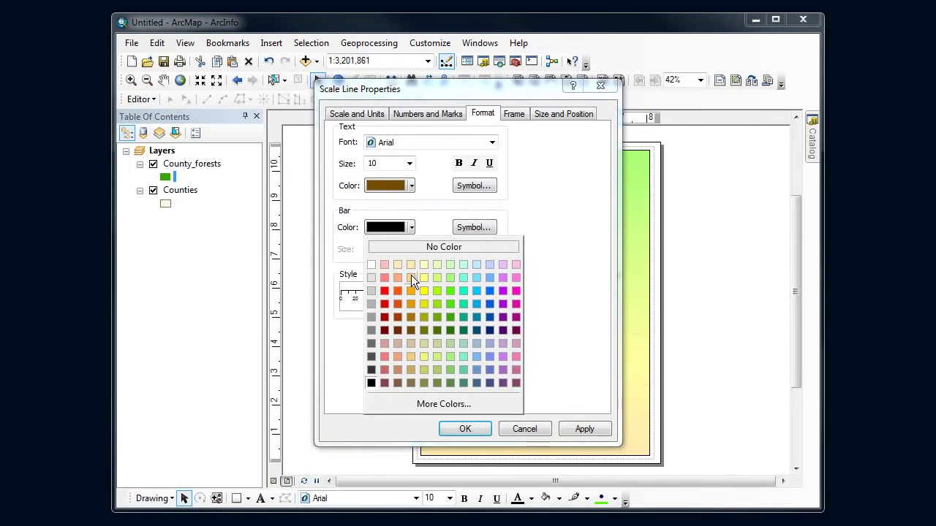
{"action": "left_click", "coordinate": [413, 325]}
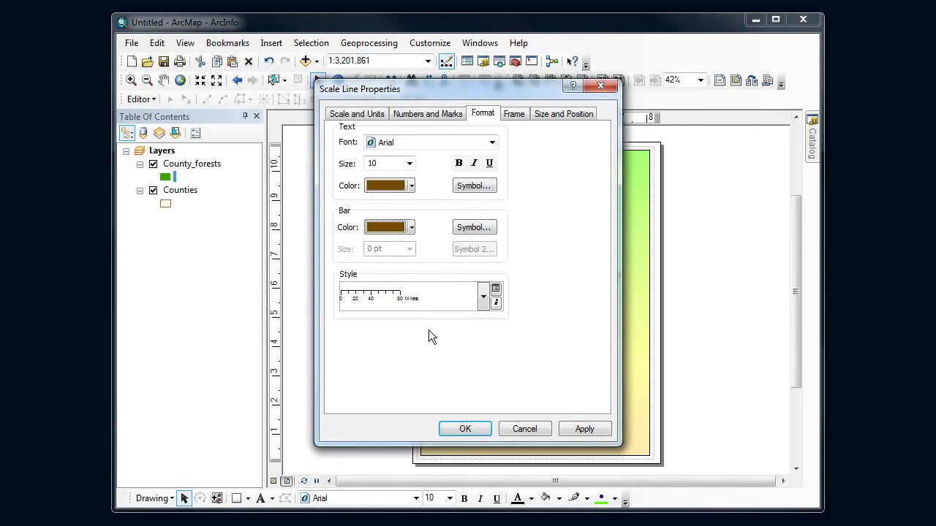
{"action": "left_click", "coordinate": [581, 430]}
{"action": "left_click", "coordinate": [466, 429]}
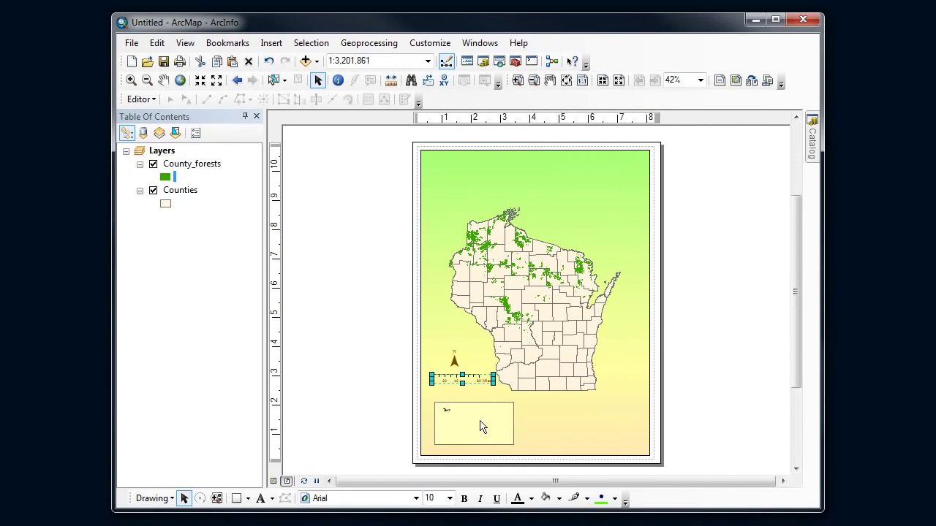
{"action": "left_click", "coordinate": [469, 365]}
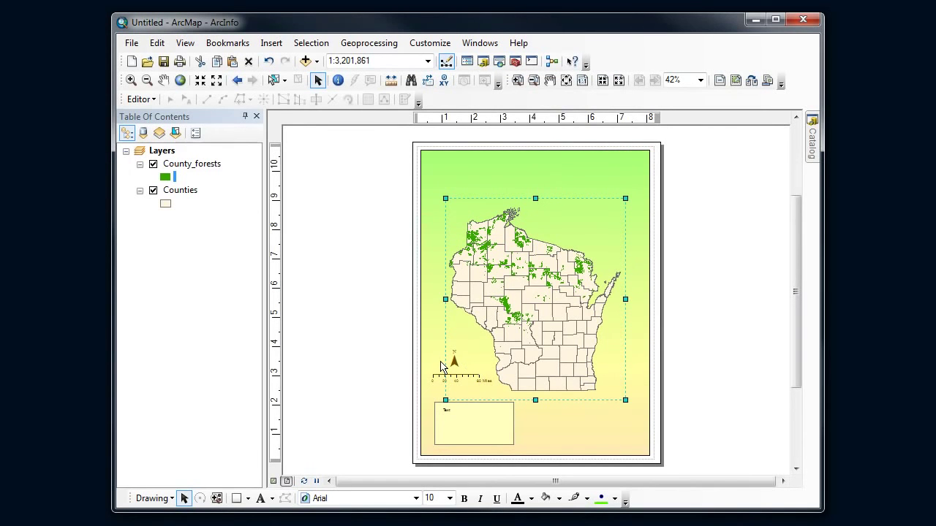
{"action": "left_click", "coordinate": [441, 366]}
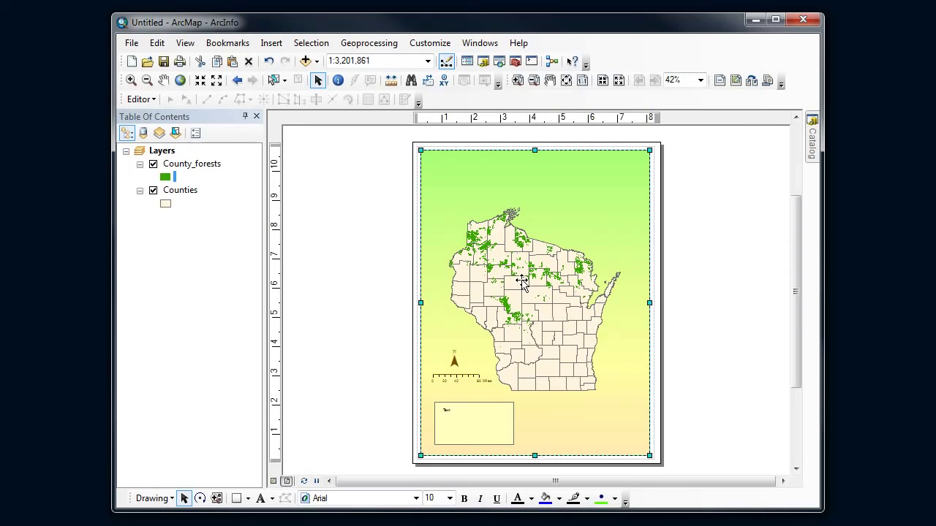